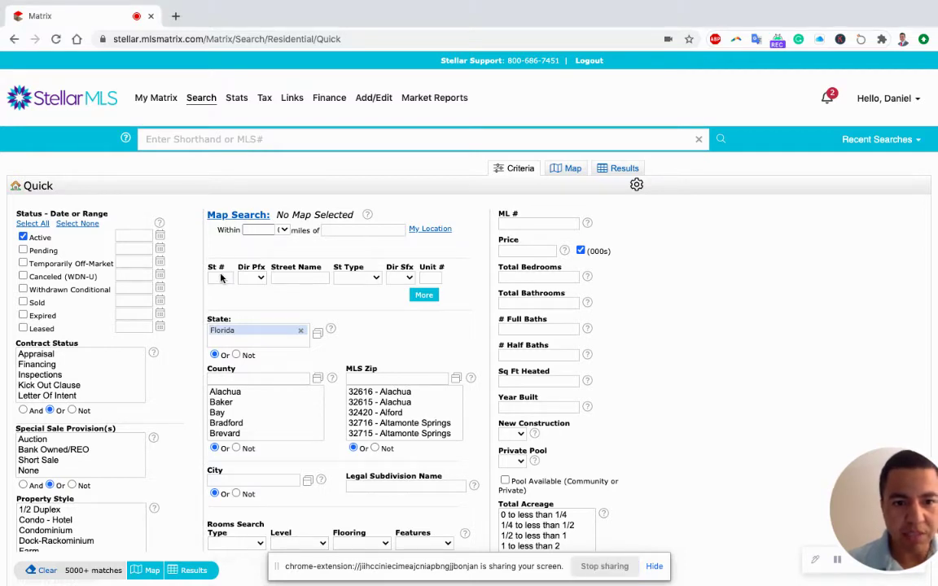
Begin entering the subject's street number in the Quick residential search form
left_click(220, 276)
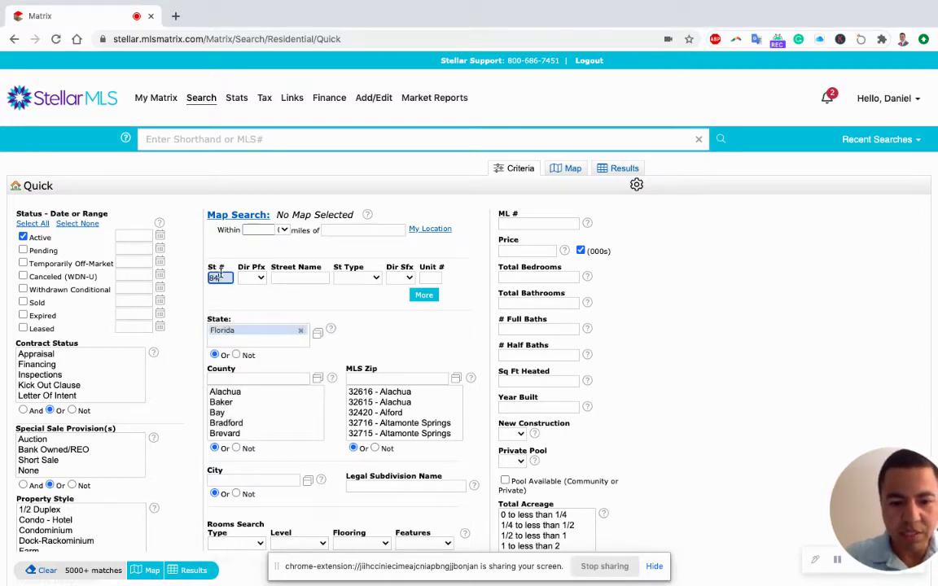
key("Tab")
key("Tab")
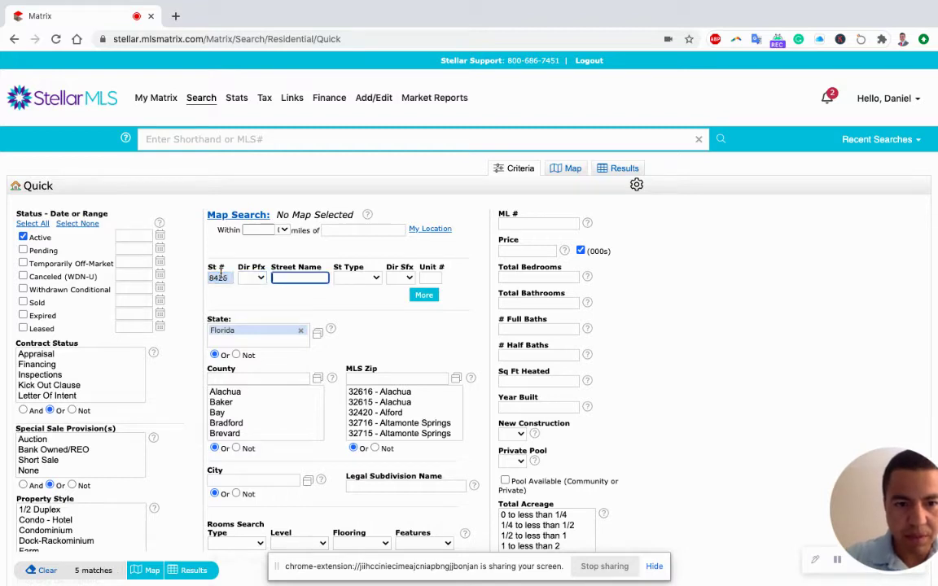
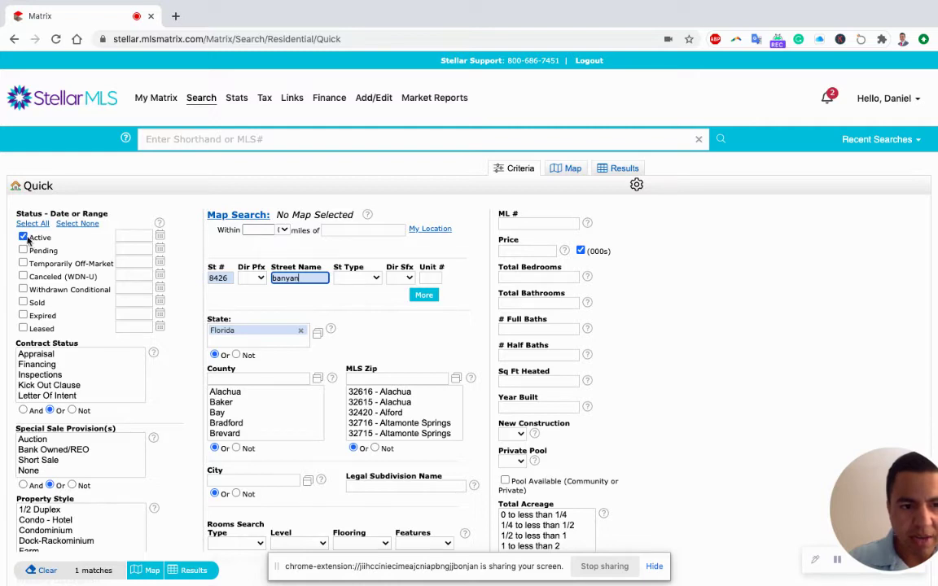
left_click(195, 571)
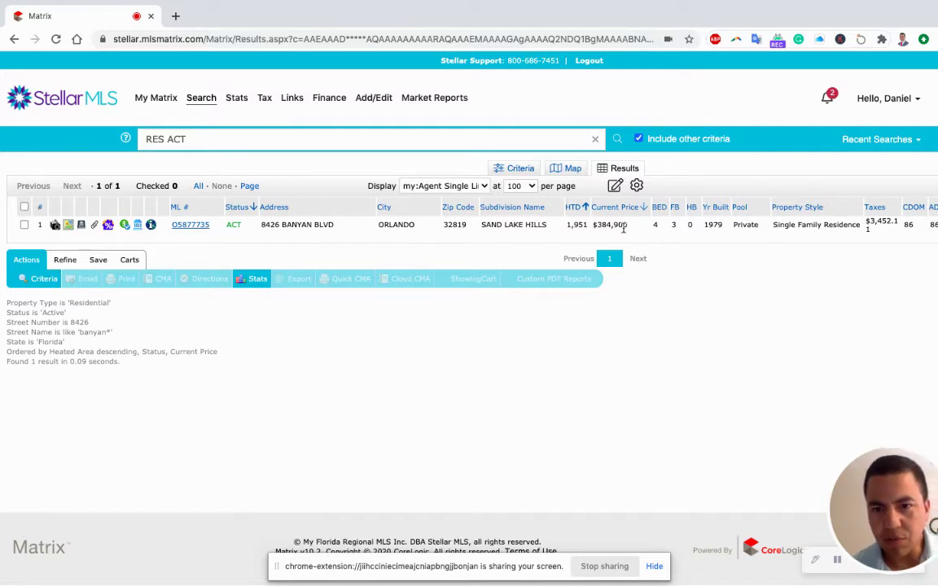
scroll(624, 231, "right", 2)
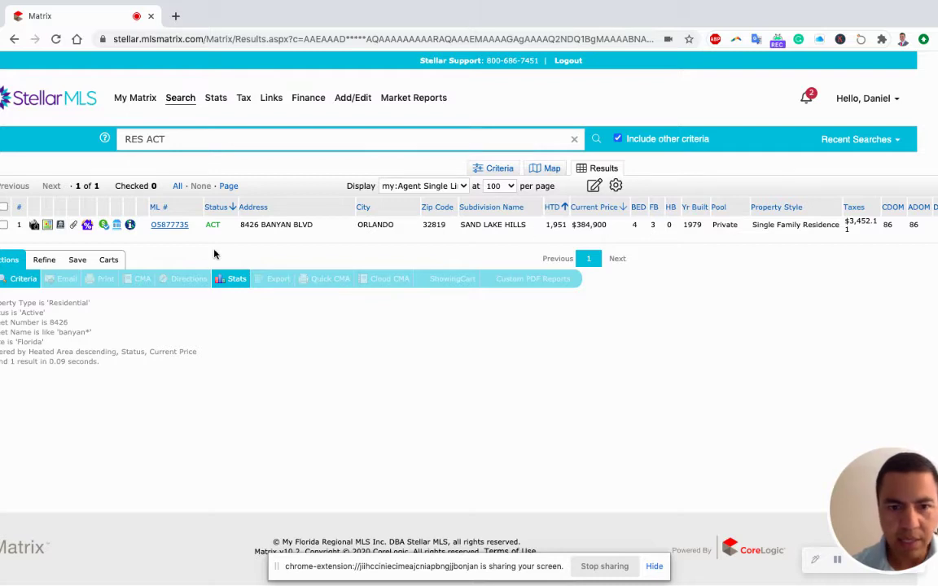
scroll(214, 255, "left", 2)
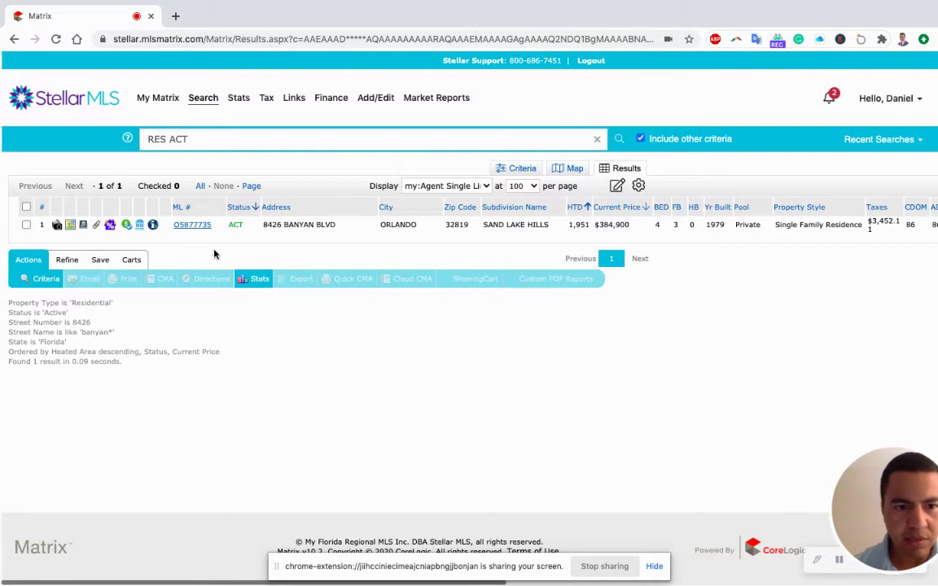
Return to the criteria and start a fresh Residential Quick search
left_click(46, 281)
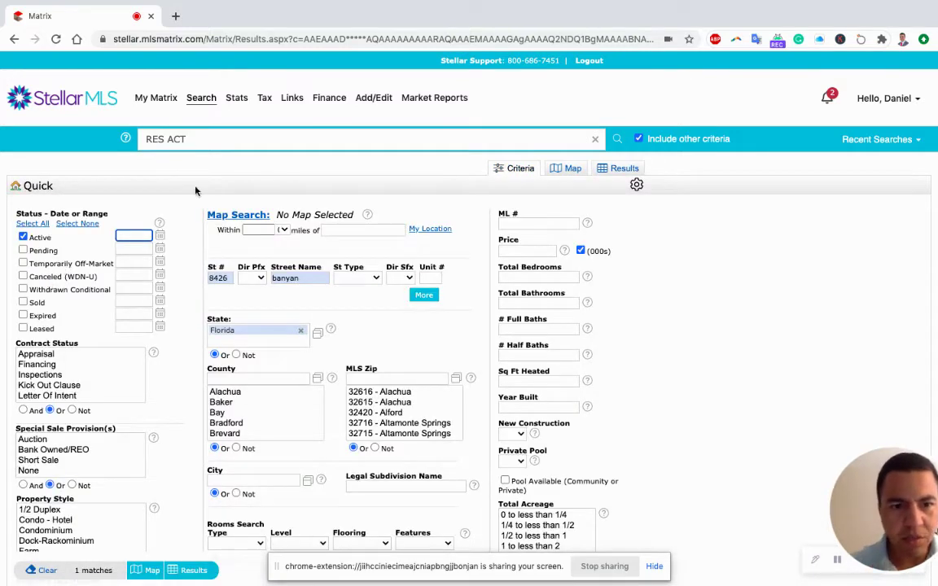
mouse_move(206, 103)
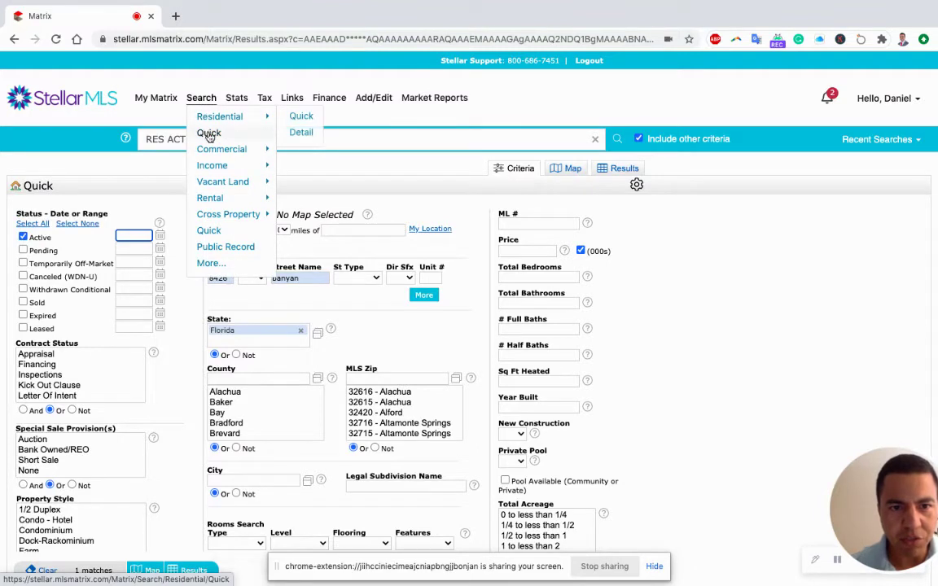
left_click(210, 136)
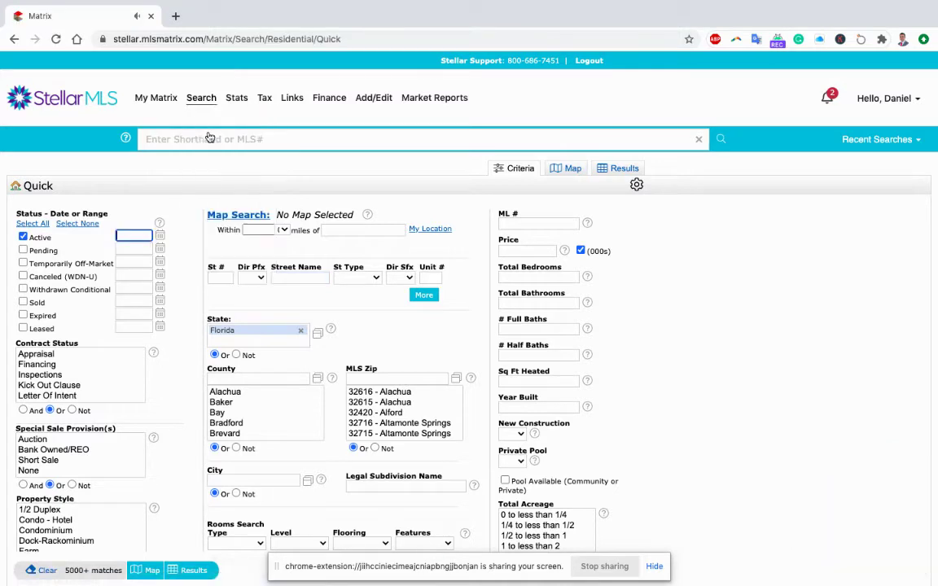
left_click(284, 231)
left_click(290, 251)
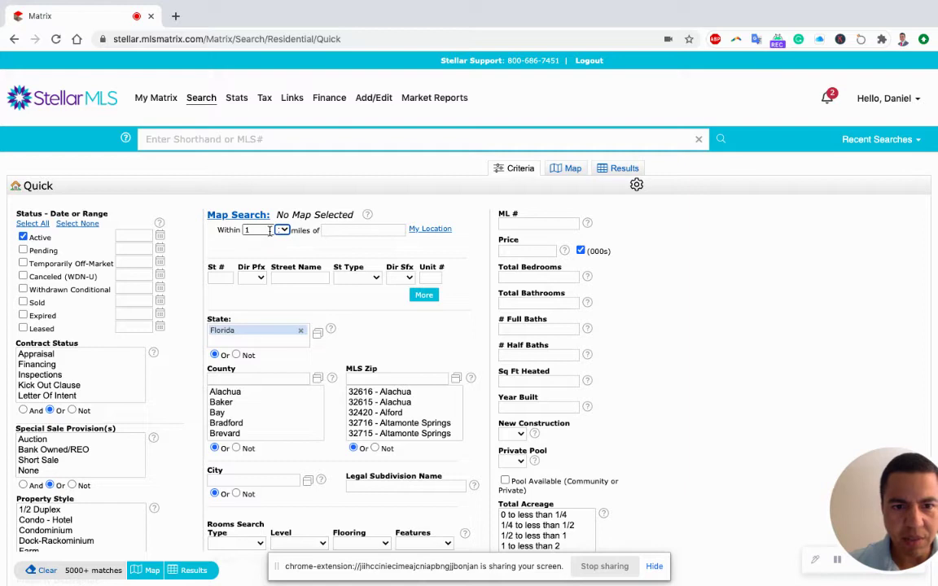
left_click(341, 232)
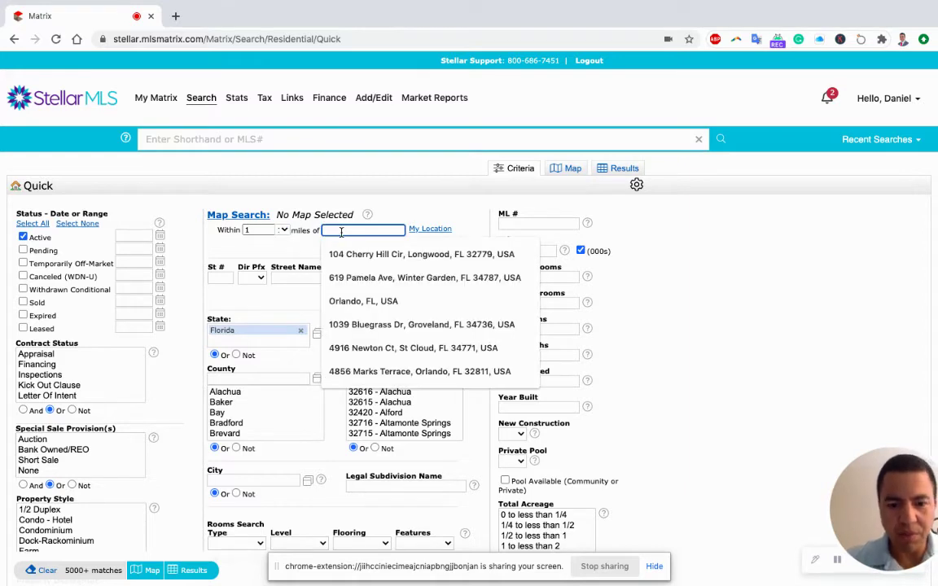
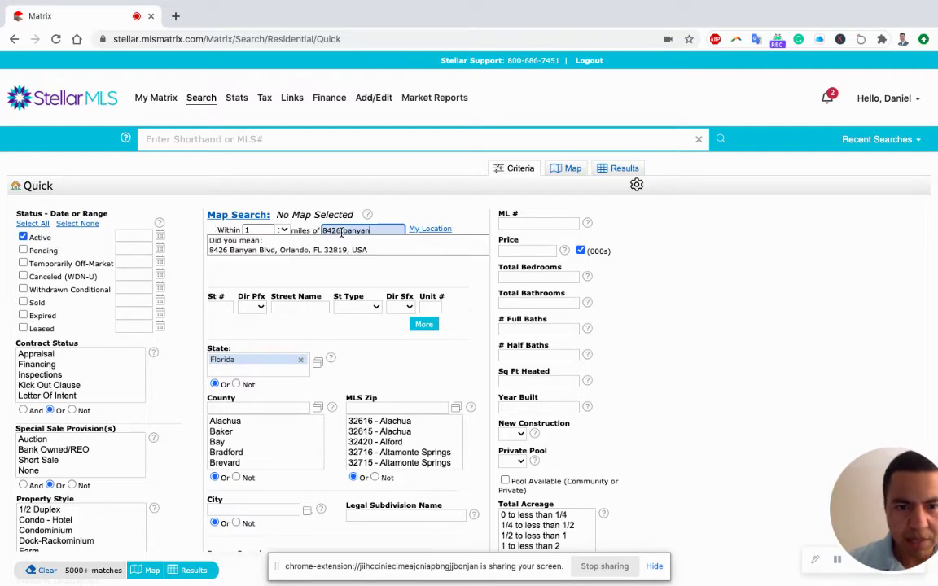
left_click(342, 251)
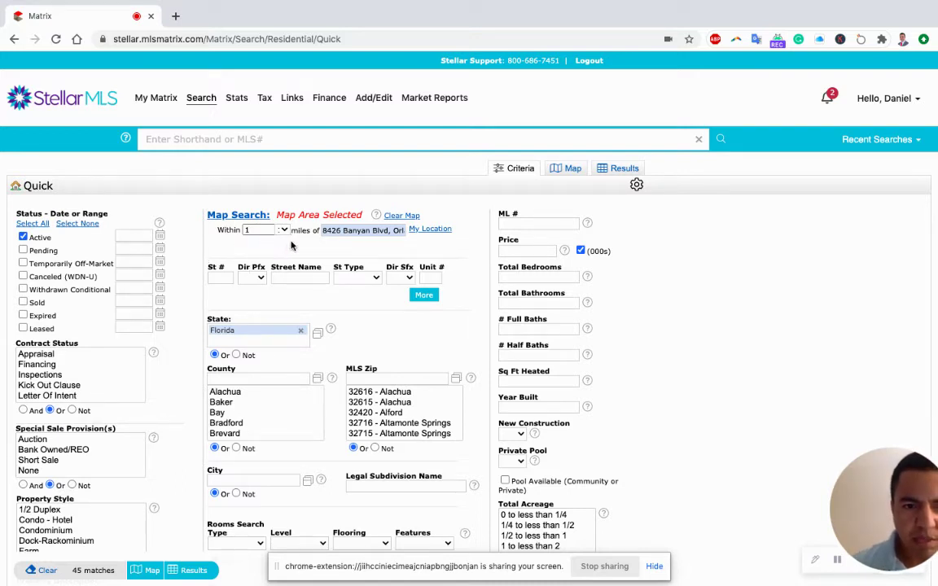
Require a private pool (Yes) and 1800-2200 heated sq ft in the radius search
scroll(196, 355, "down", 2)
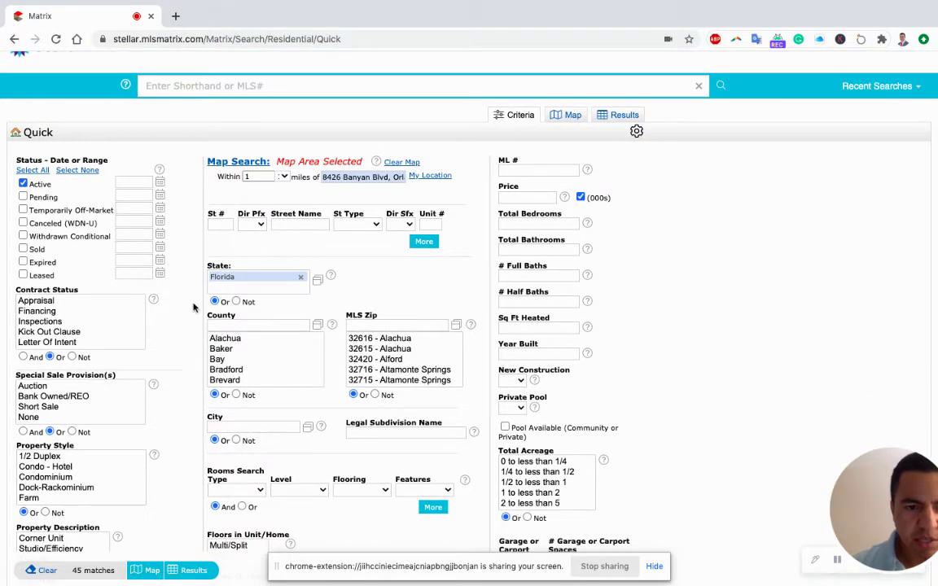
scroll(190, 293, "up", 2)
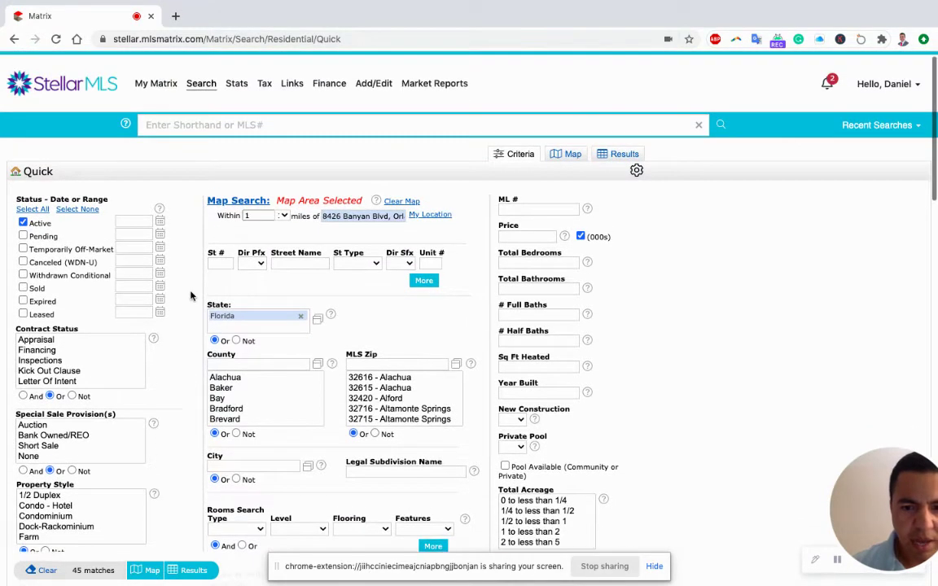
left_click(513, 448)
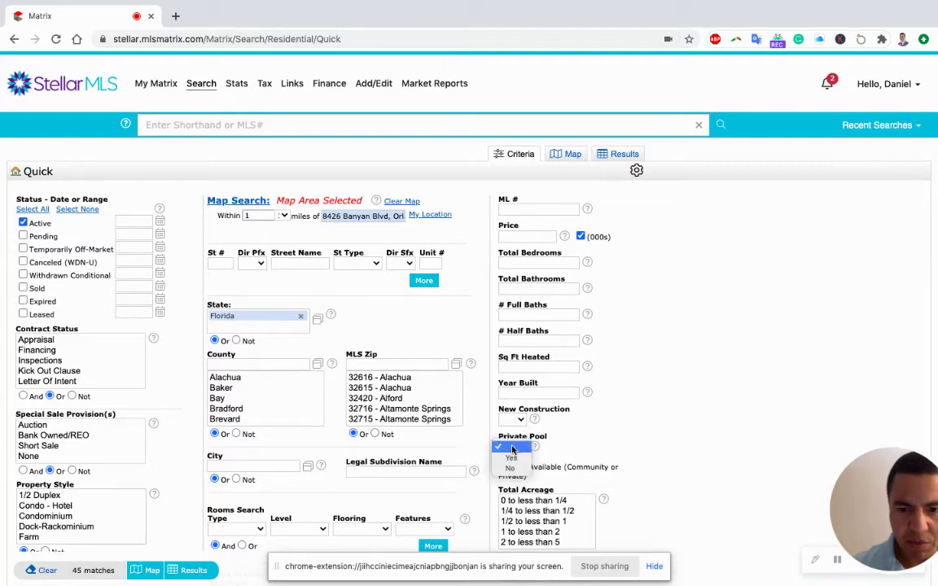
left_click(509, 467)
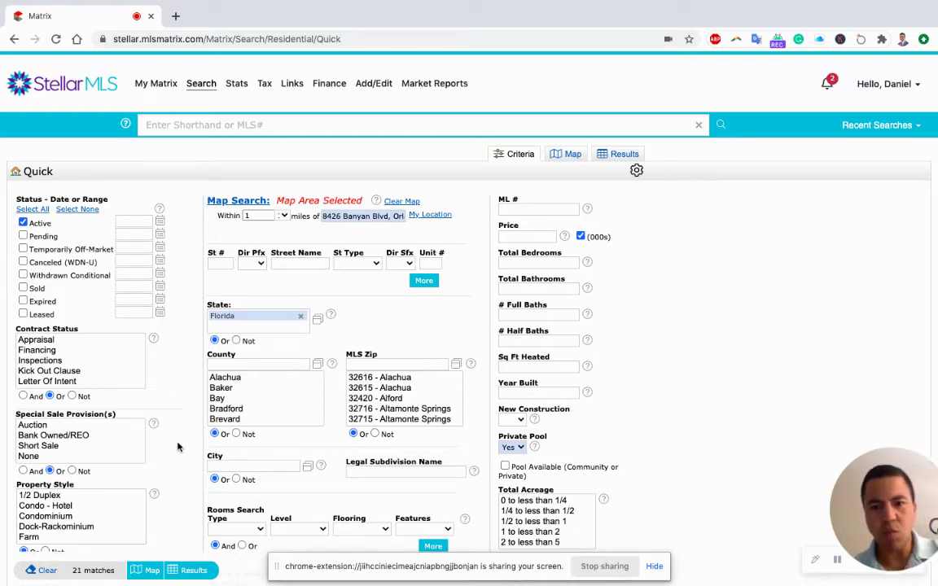
left_click(518, 367)
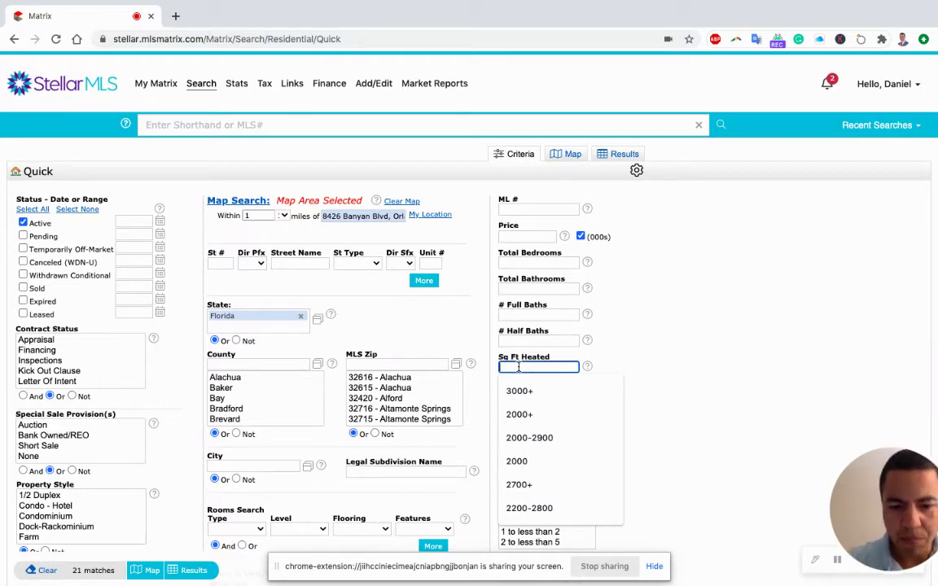
type("1800")
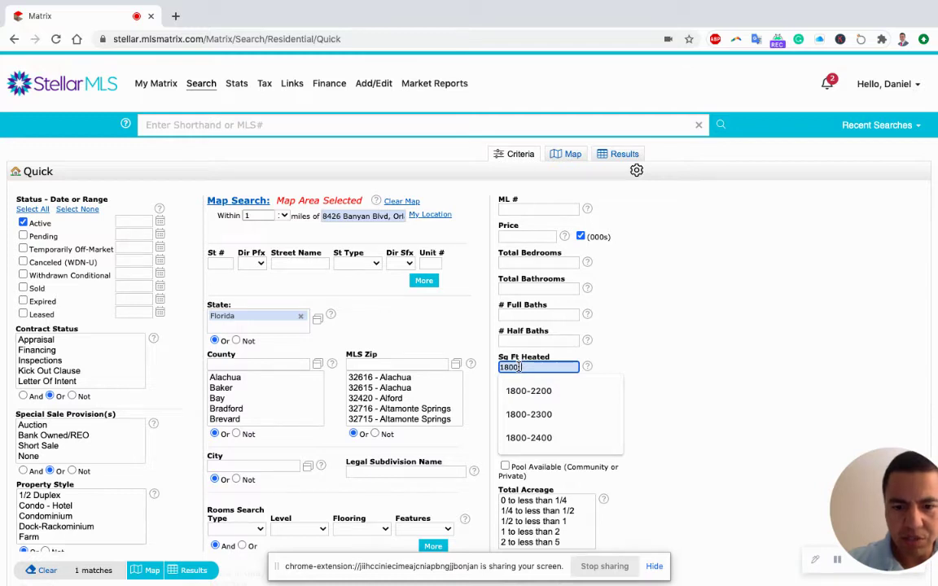
type("-2200")
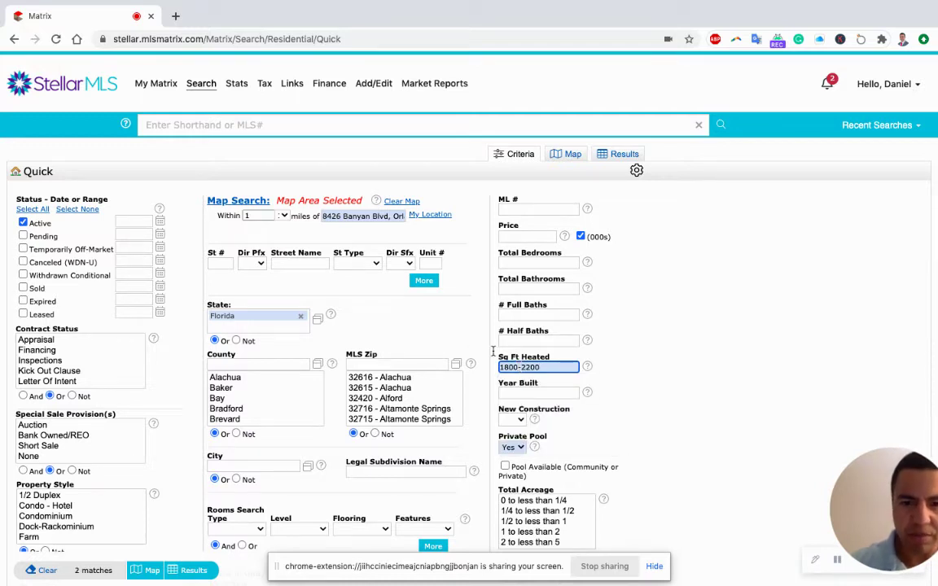
left_click(440, 323)
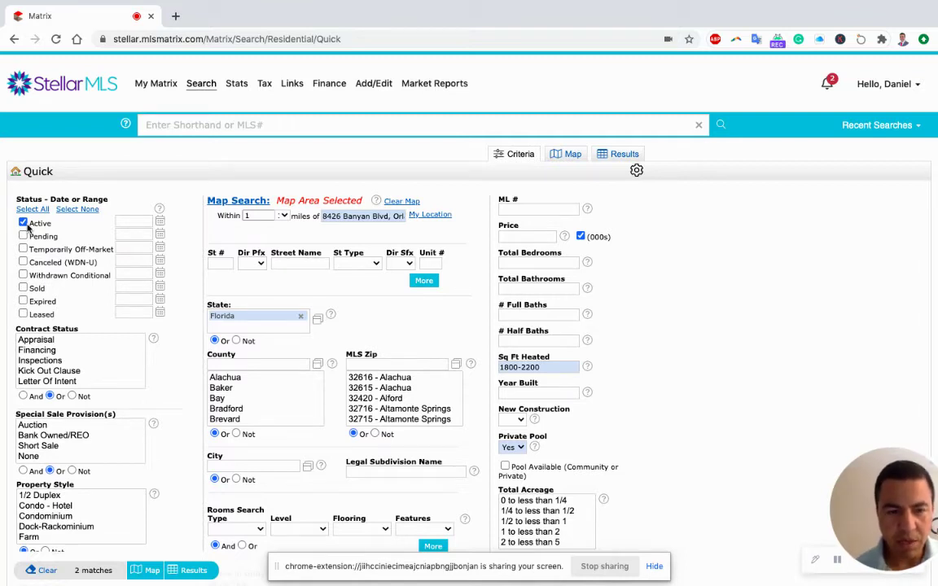
Add Sold and Pending statuses and restrict property style to Single Family Residence
left_click(655, 567)
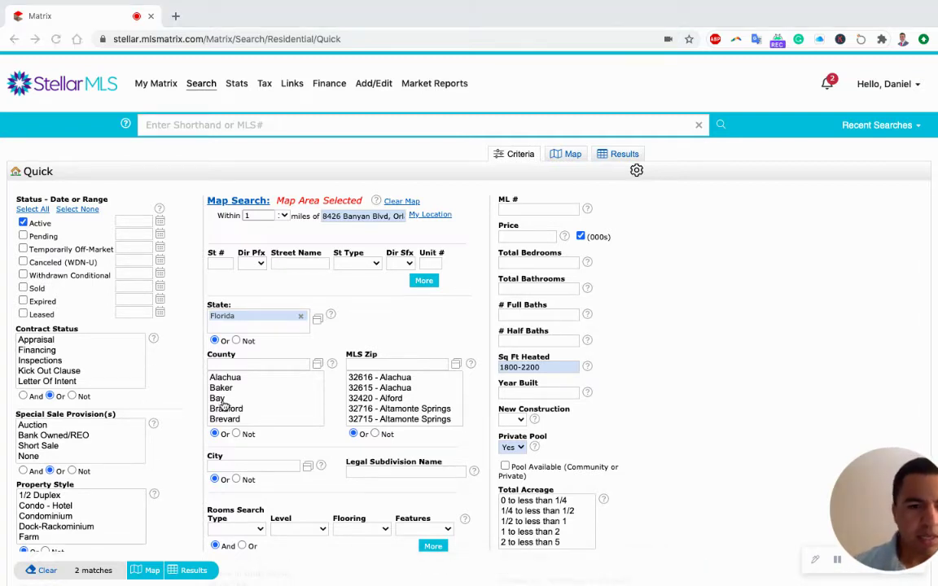
left_click(24, 288)
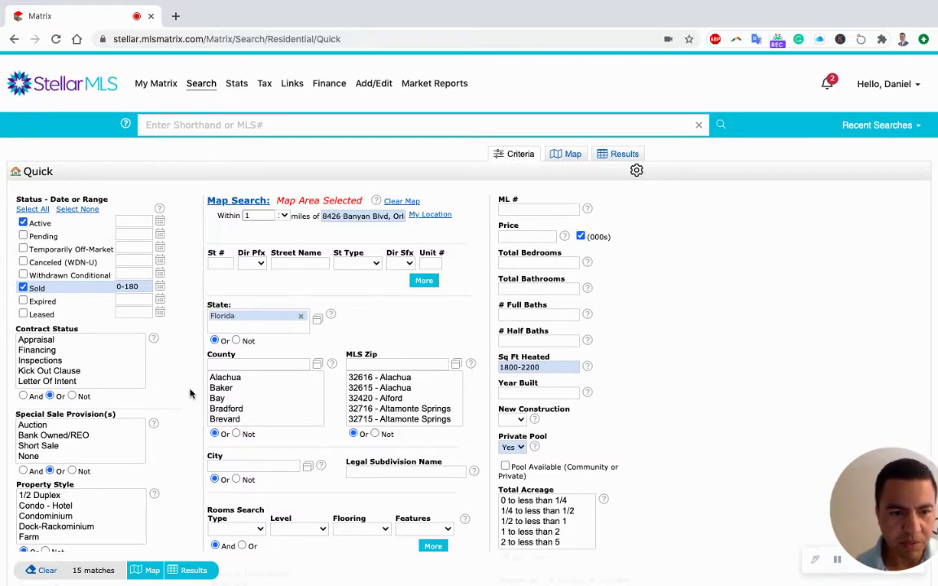
scroll(96, 509, "down", 3)
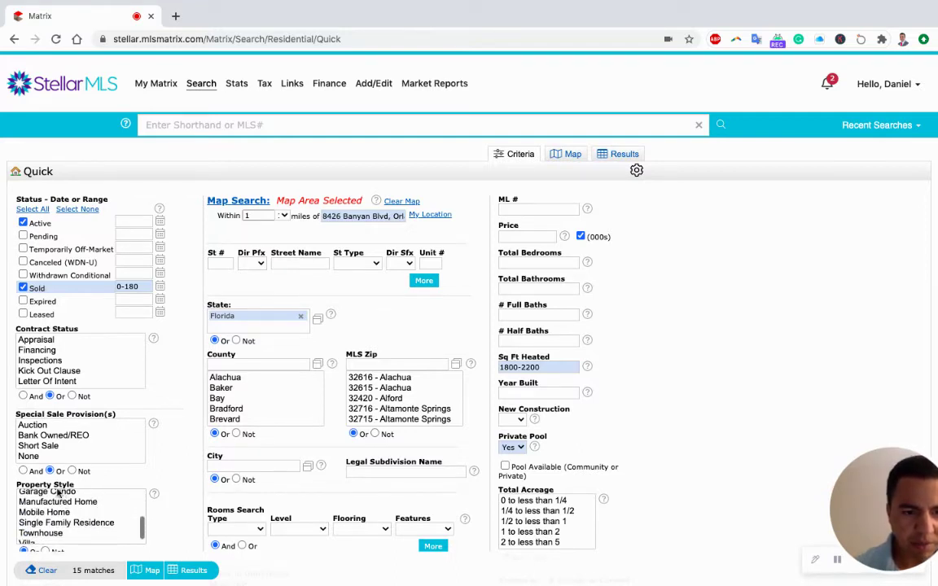
left_click(85, 523)
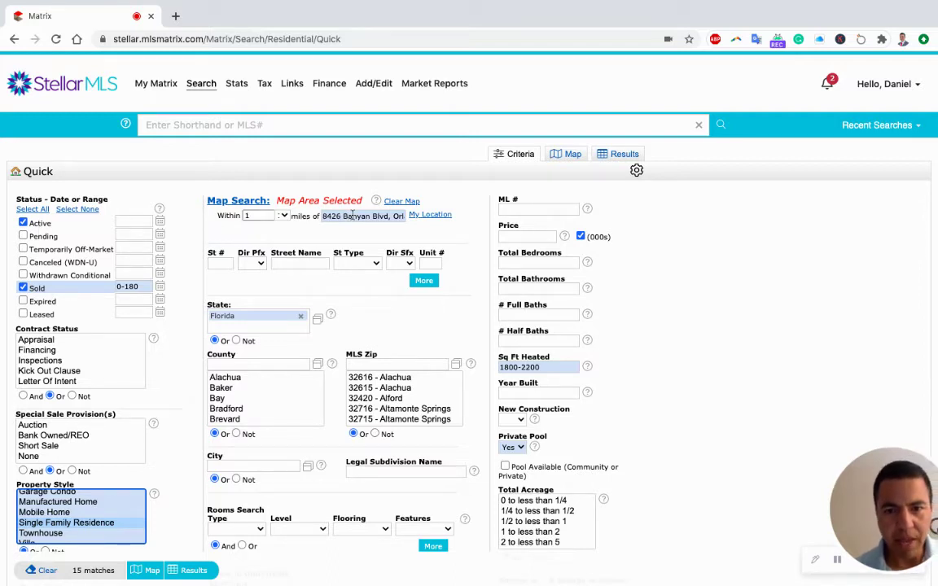
left_click(23, 236)
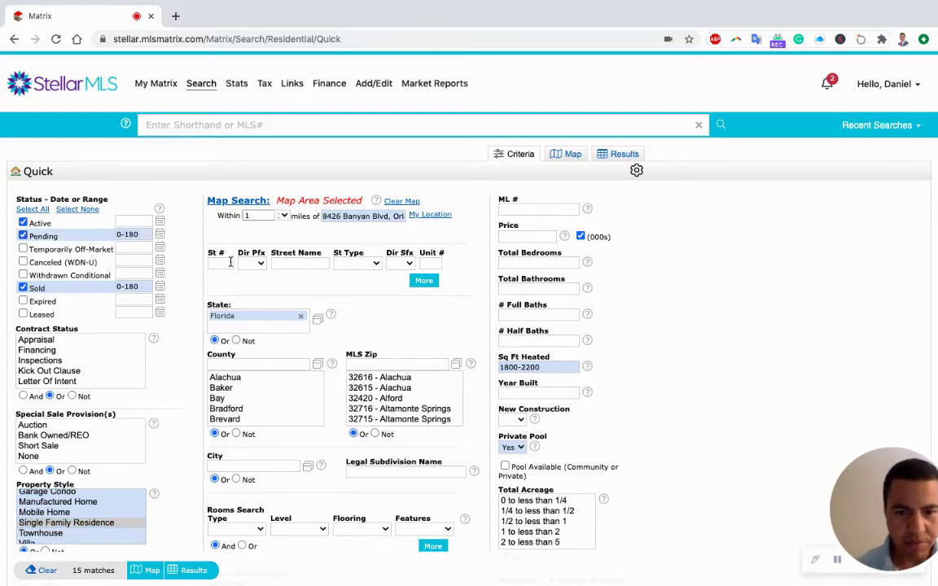
left_click(518, 368)
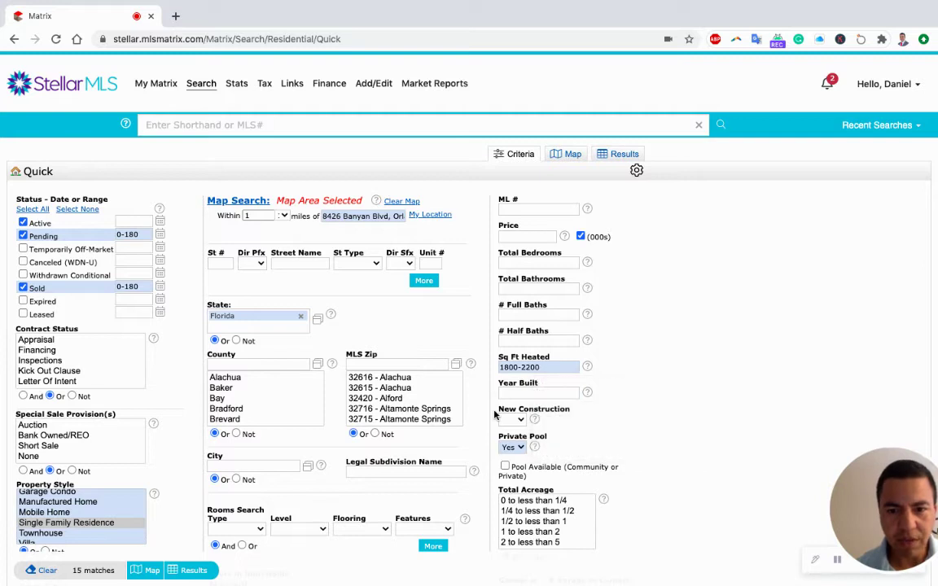
scroll(161, 460, "down", 2)
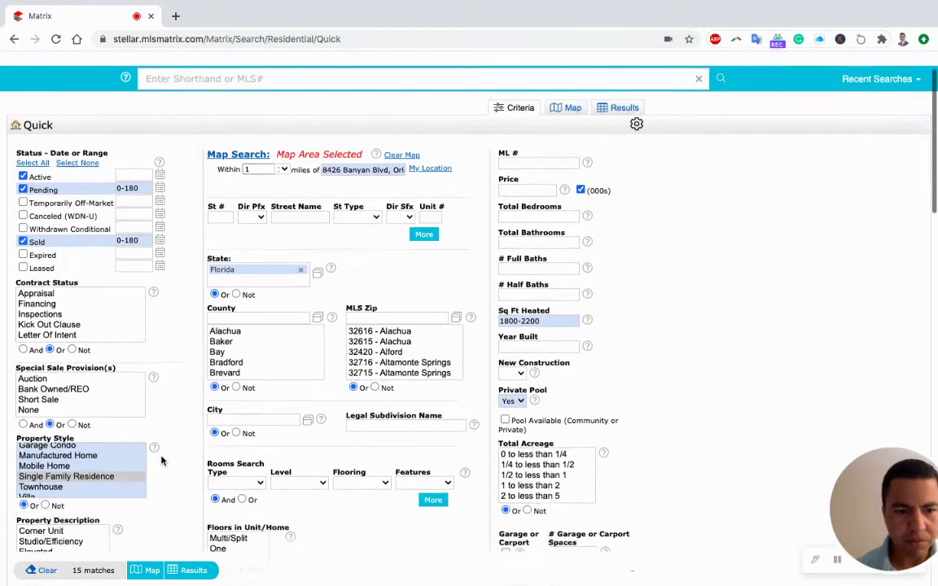
Run the search and scroll through the 15 matching single family pool homes
left_click(193, 572)
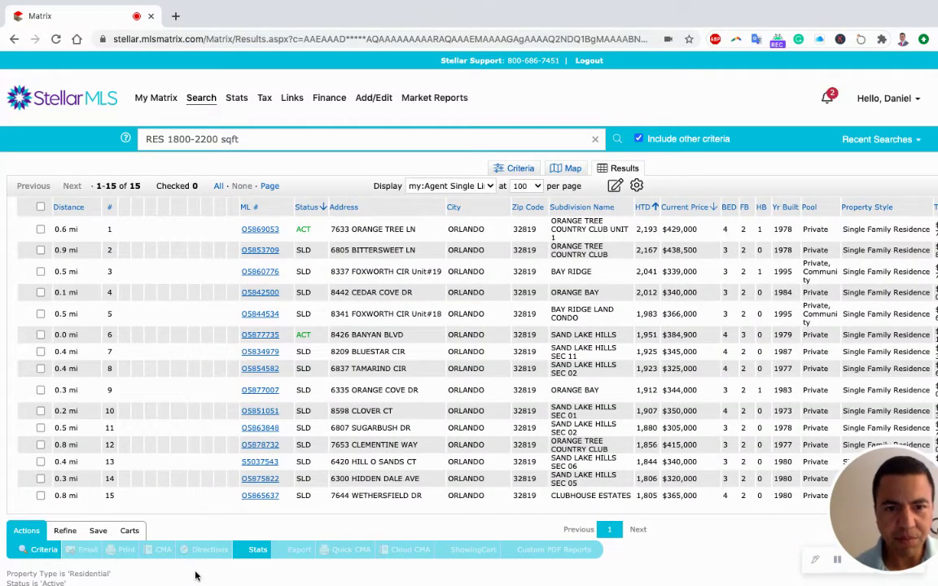
scroll(436, 389, "down", 1)
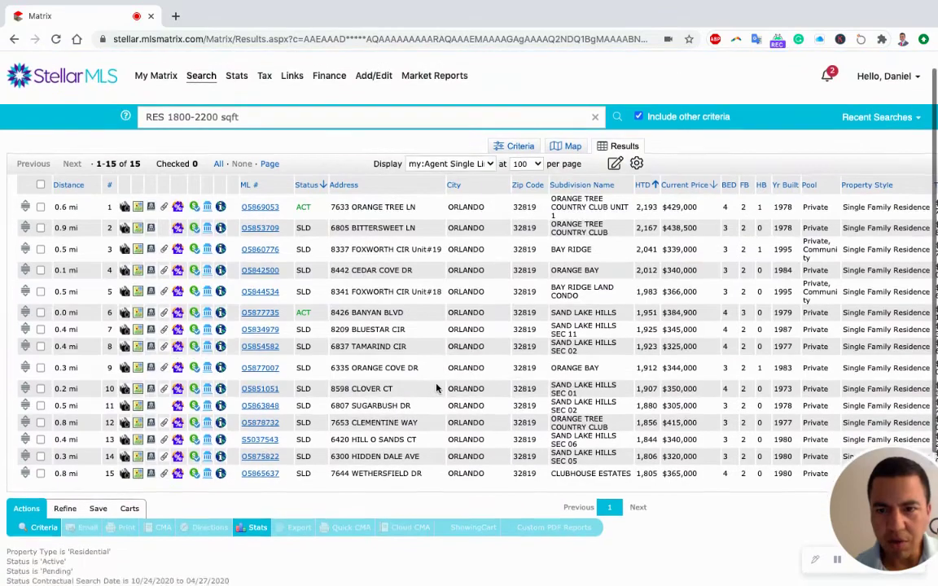
scroll(436, 389, "down", 2)
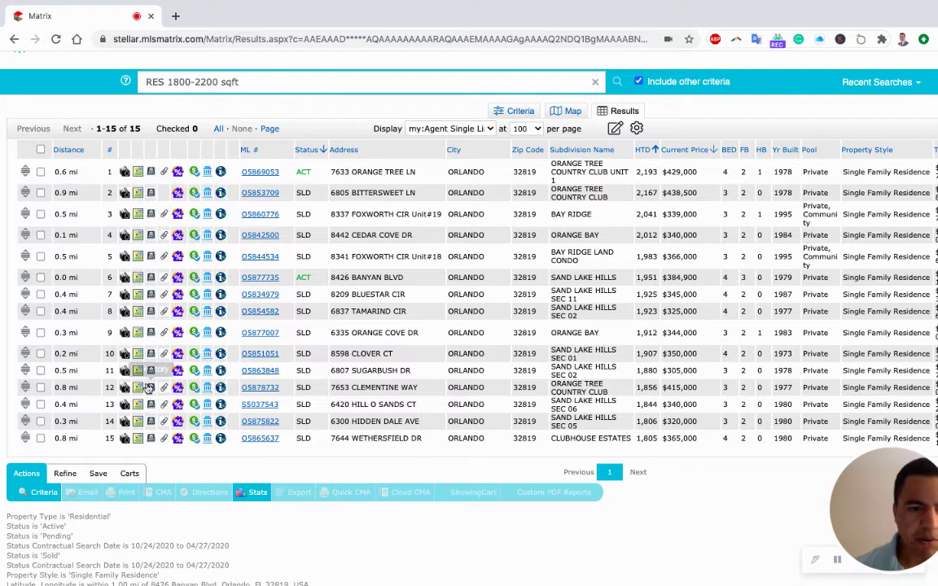
Add the 'sand lake hills' legal subdivision filter and rerun the search for 7 listings
left_click(45, 493)
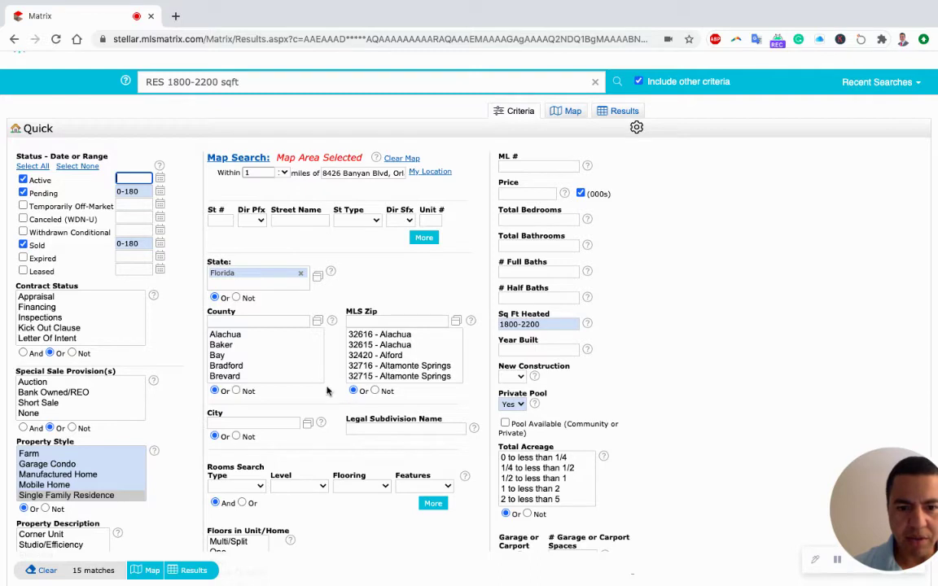
left_click(362, 429)
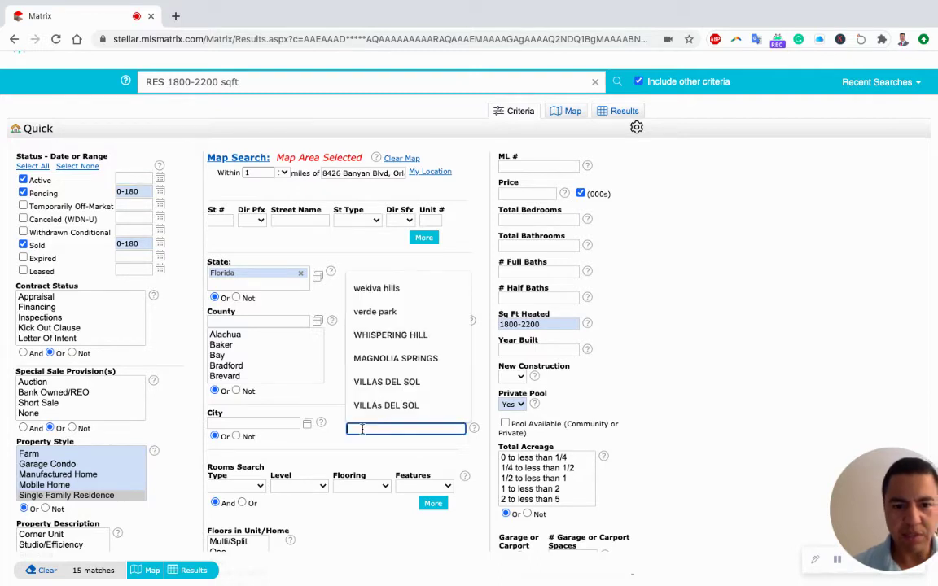
type("sand")
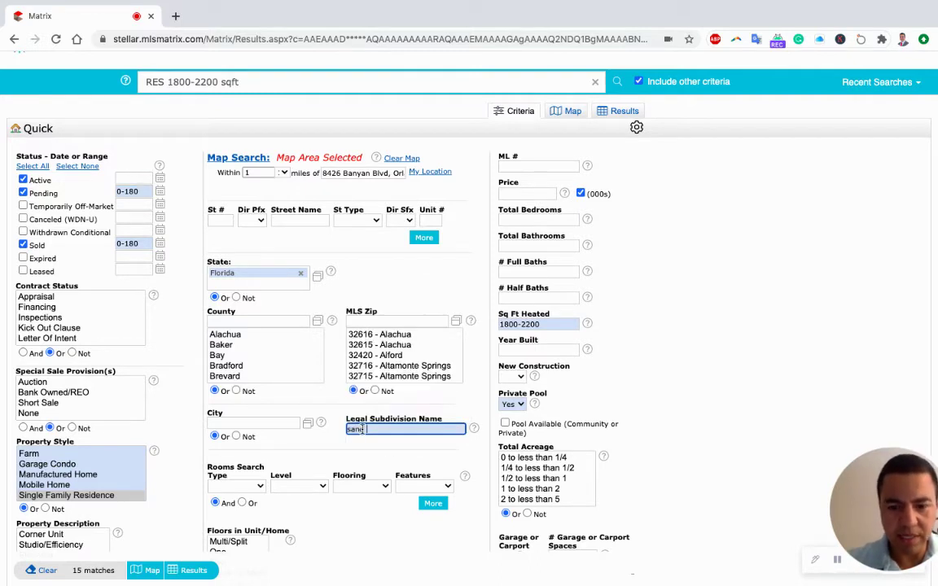
type(" lake hill")
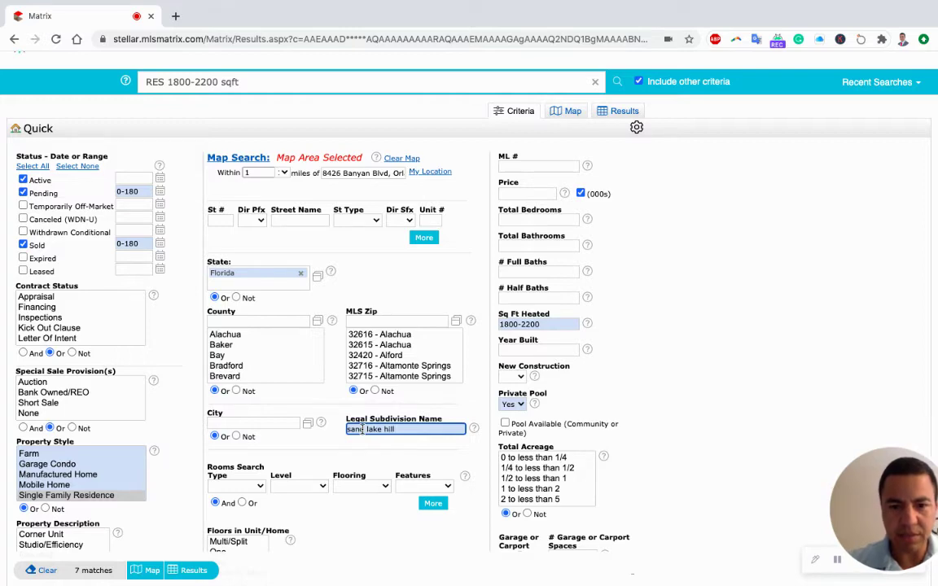
type("s")
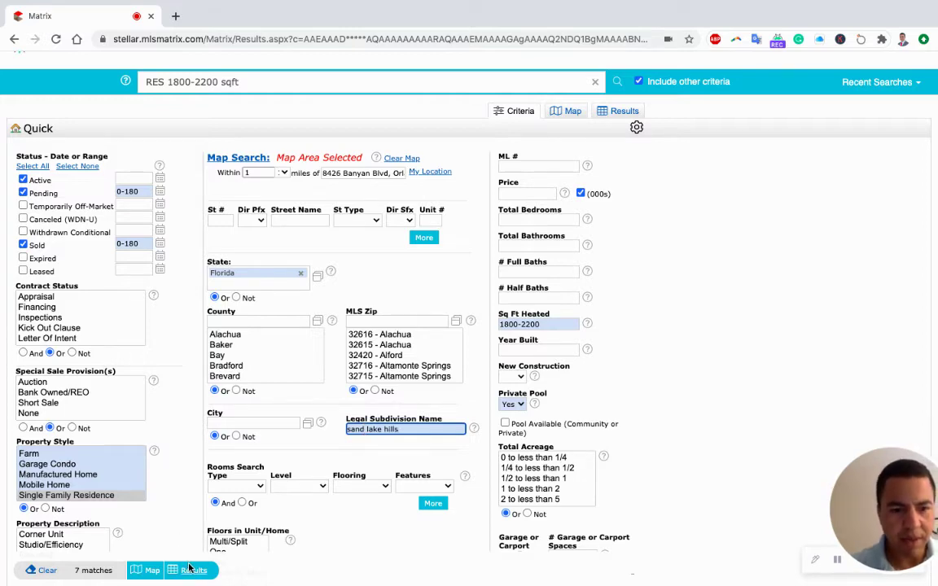
left_click(191, 570)
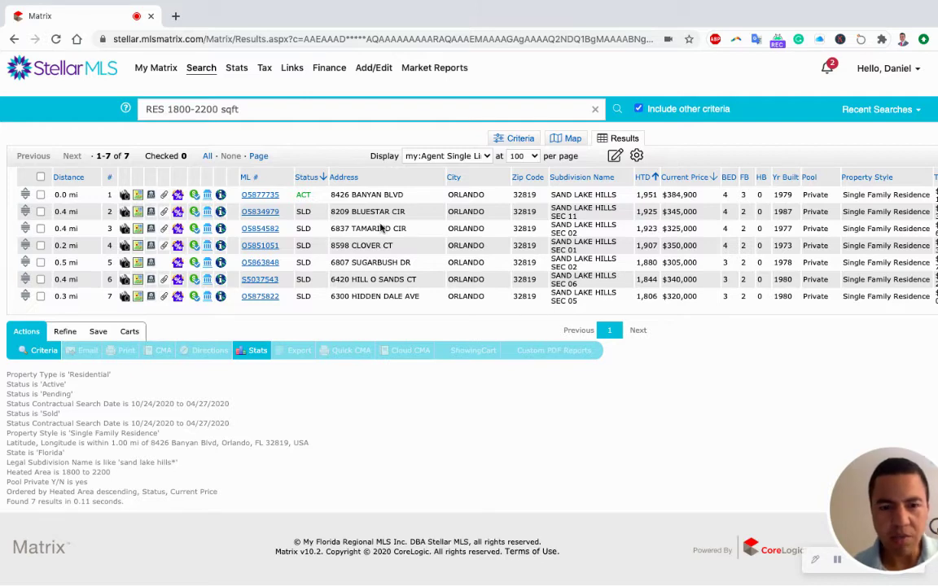
scroll(390, 259, "right", 2)
scroll(392, 259, "right", 5)
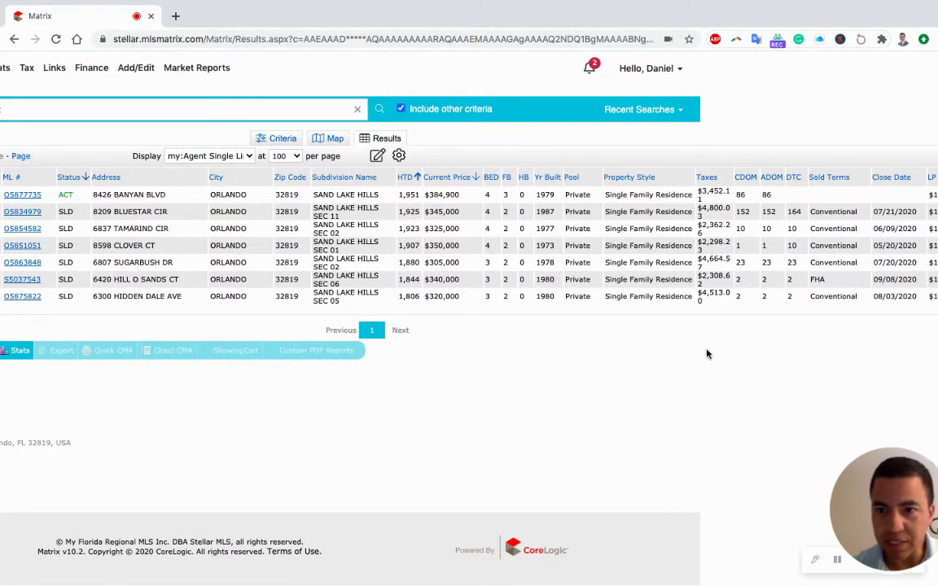
scroll(707, 353, "right", 4)
scroll(706, 353, "right", 2)
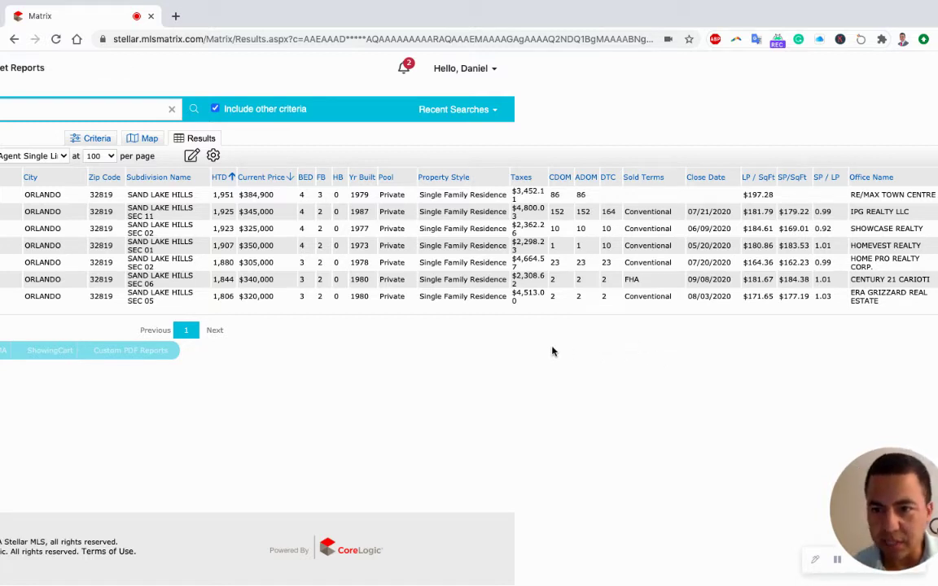
scroll(552, 351, "left", 2)
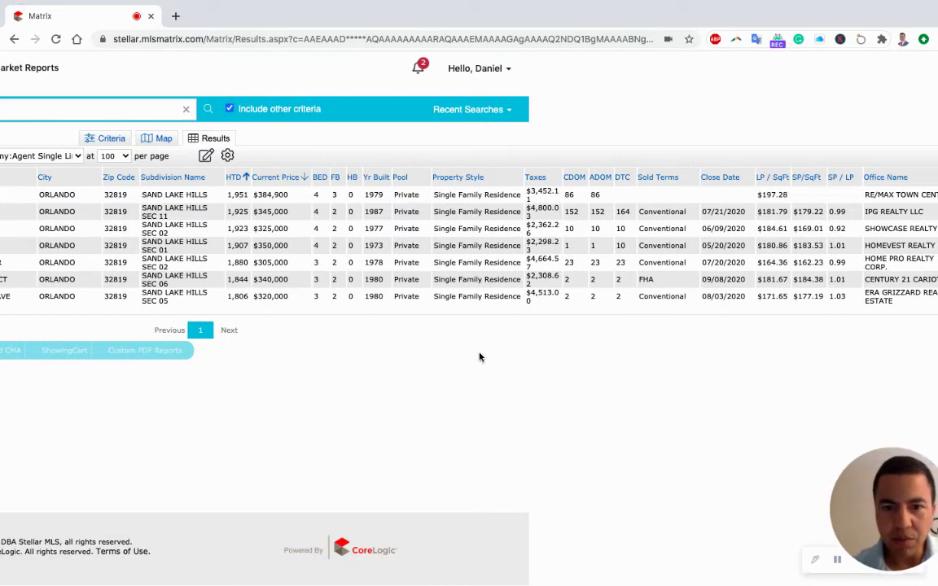
scroll(480, 357, "left", 5)
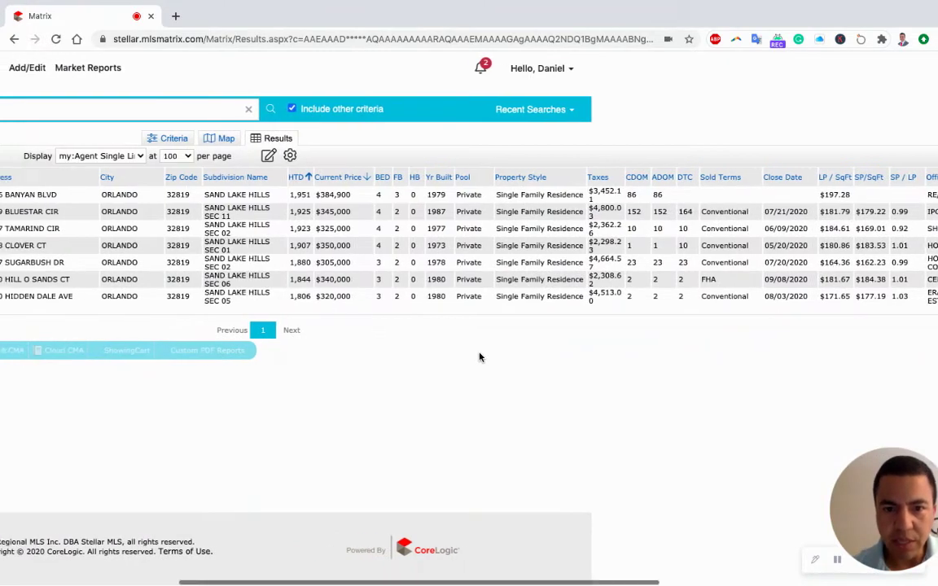
scroll(480, 356, "left", 10)
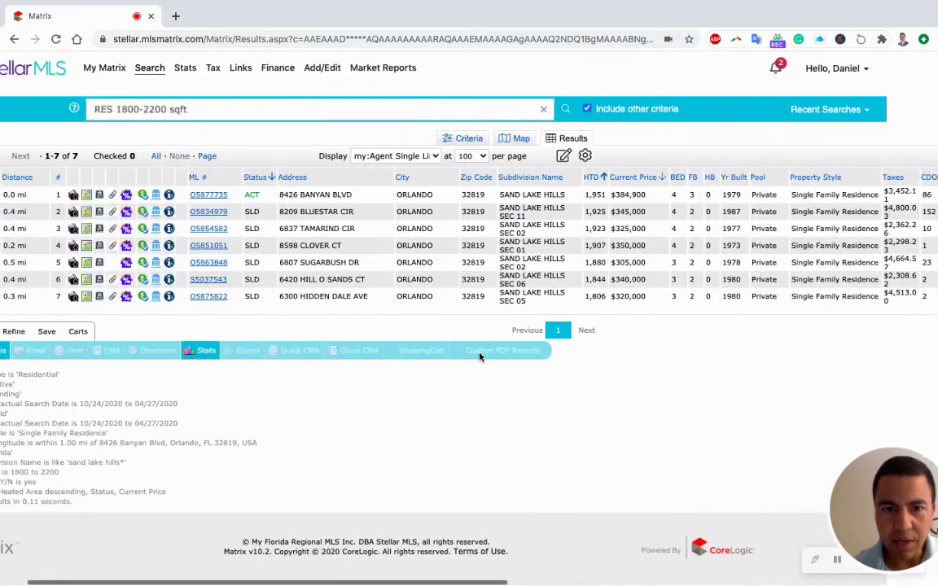
scroll(479, 357, "left", 3)
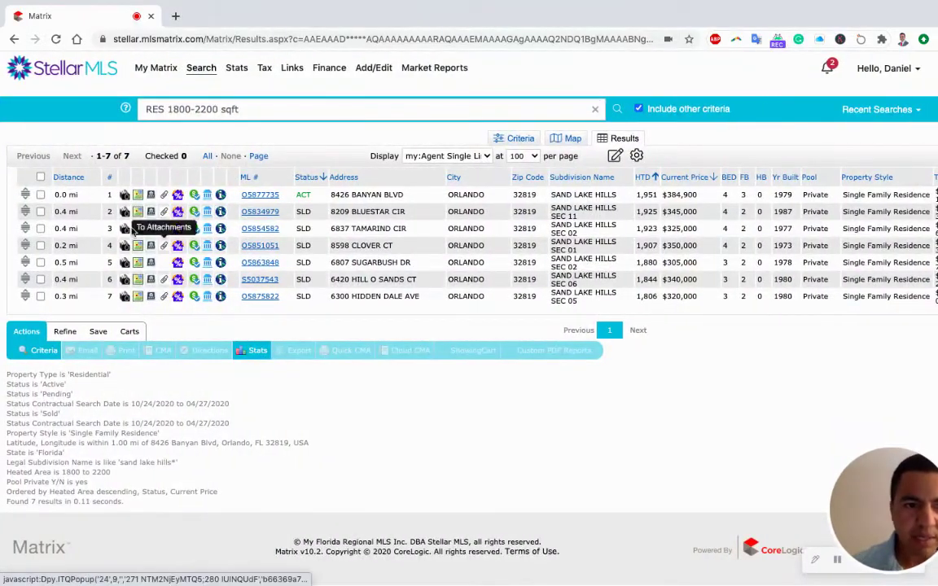
Select all 7 listings for a Quick CMA, then return to the Matrix results tab
left_click(41, 177)
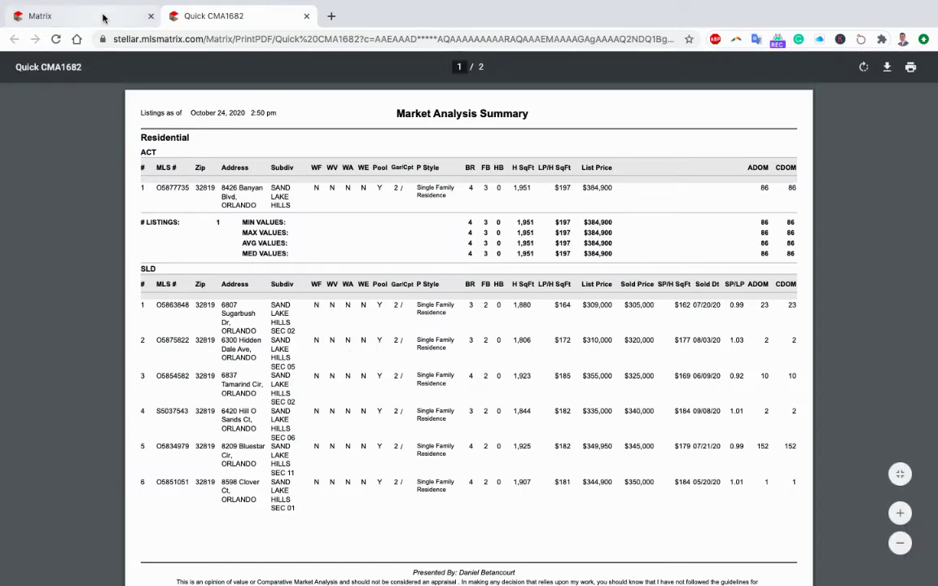
left_click(103, 16)
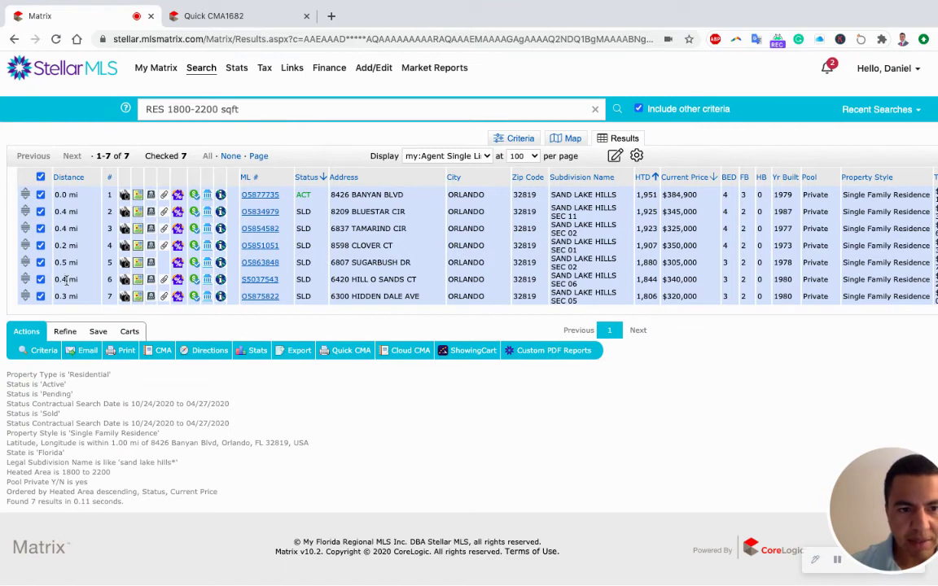
left_click(258, 352)
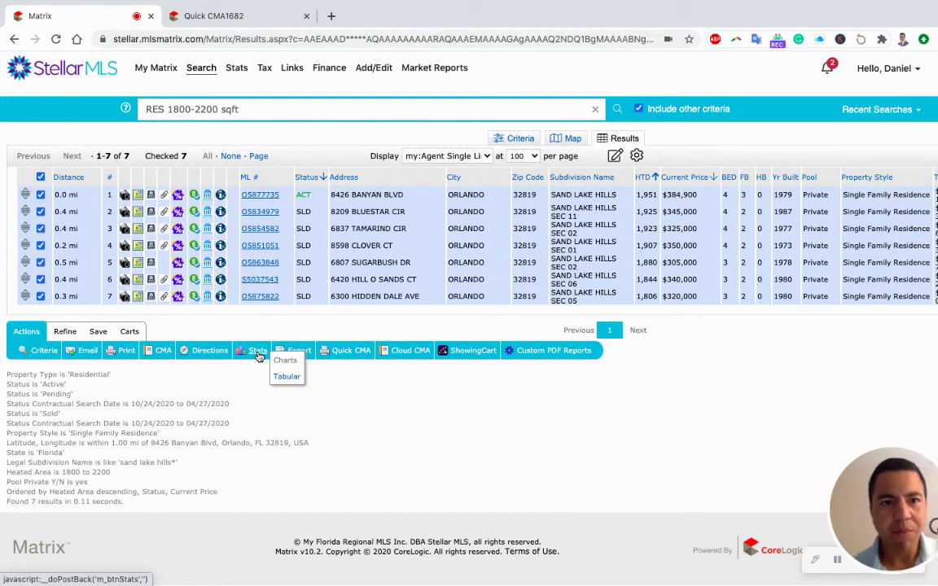
Show the 7 listings' min, max, average and median statistics by status as a table
left_click(293, 379)
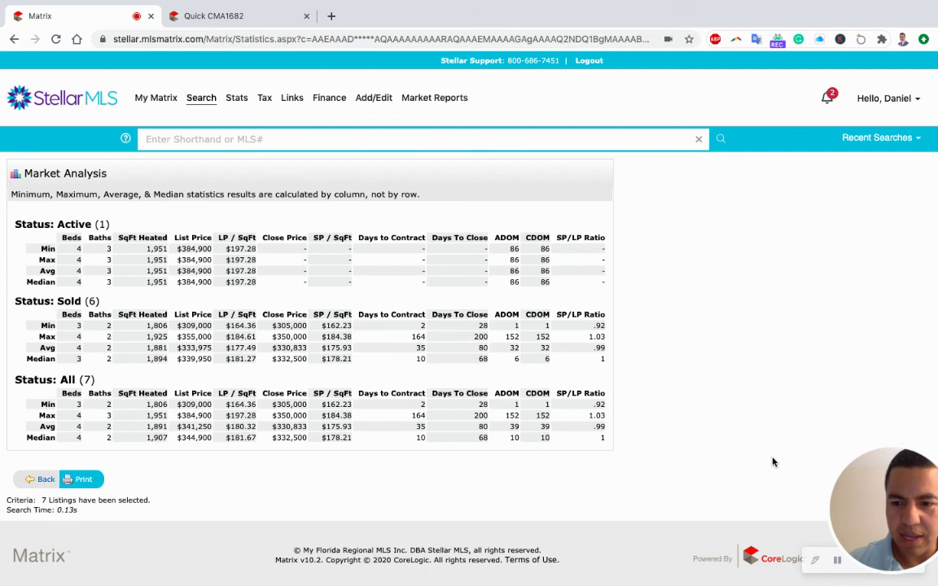
left_click_drag(868, 486, 861, 398)
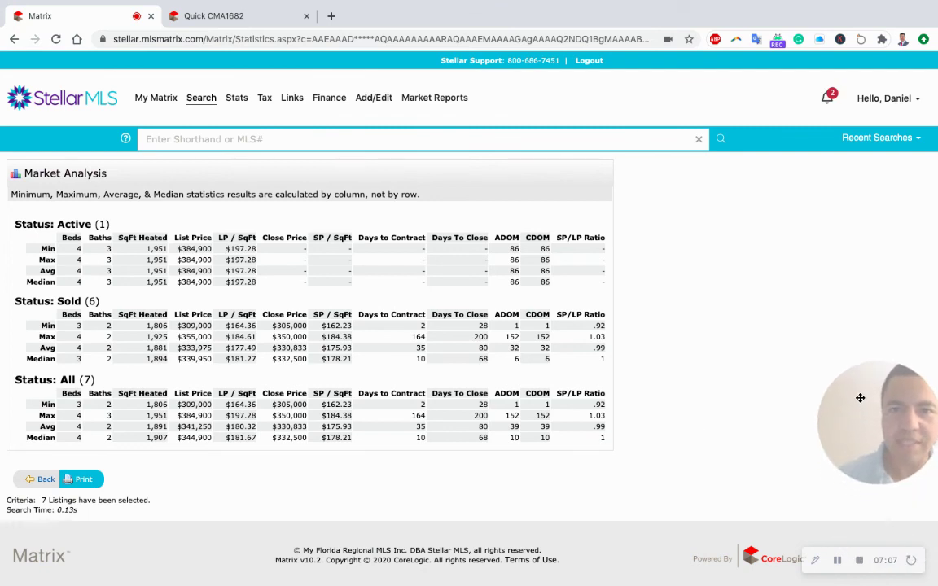